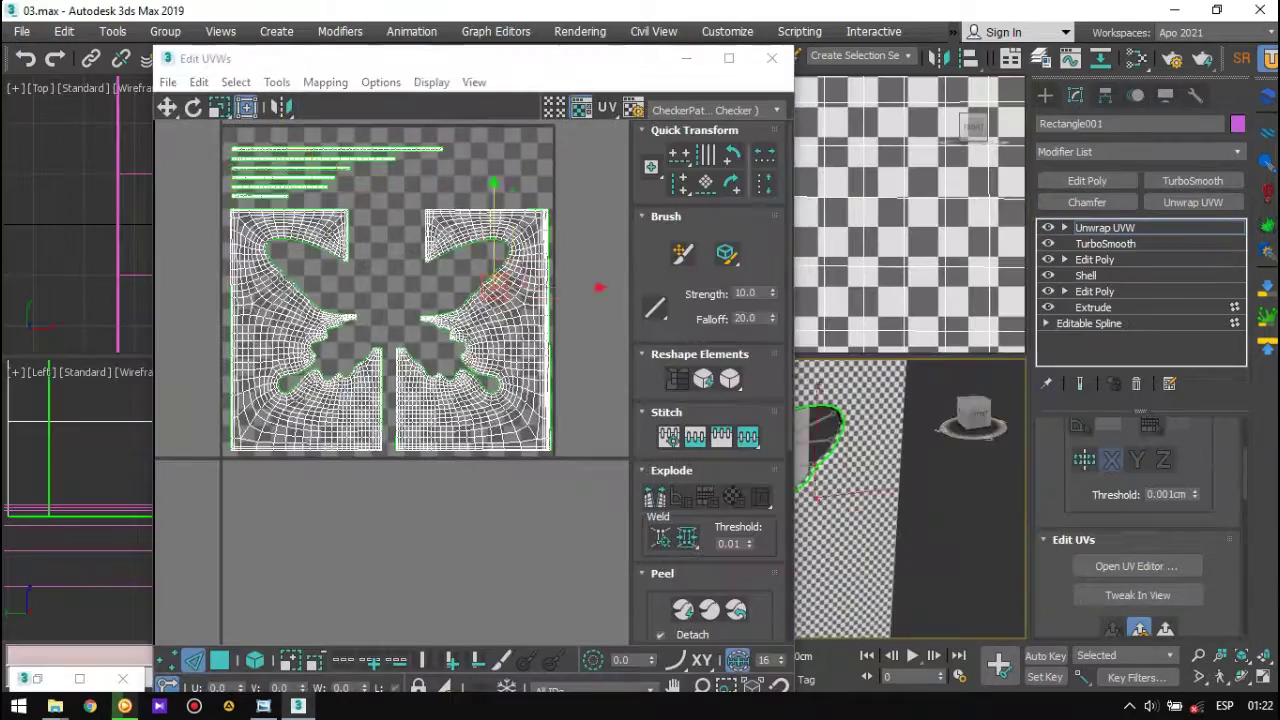
Zoom the Edit UVWs view to inspect the rectangle prop's UV islands on the checker
scroll(390, 380, down, 5)
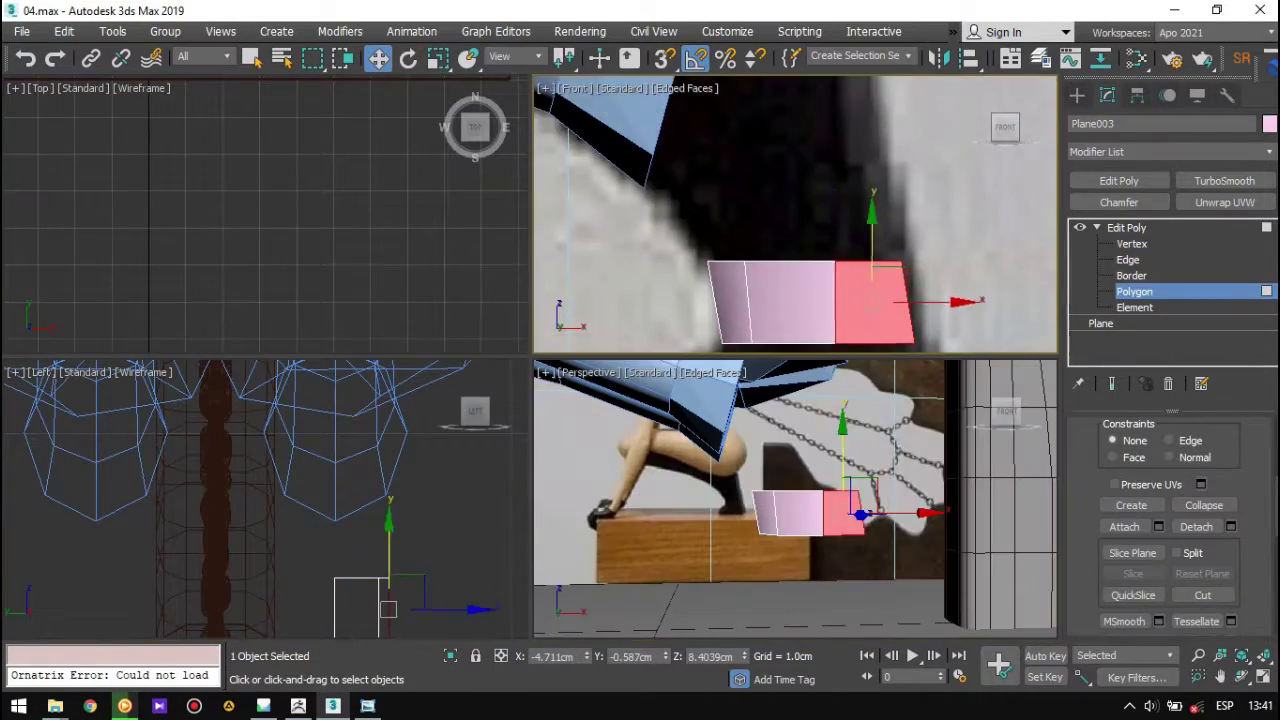
Switch Cylinder004 to Vertex sub-object level to reshape it against the reference
key(1)
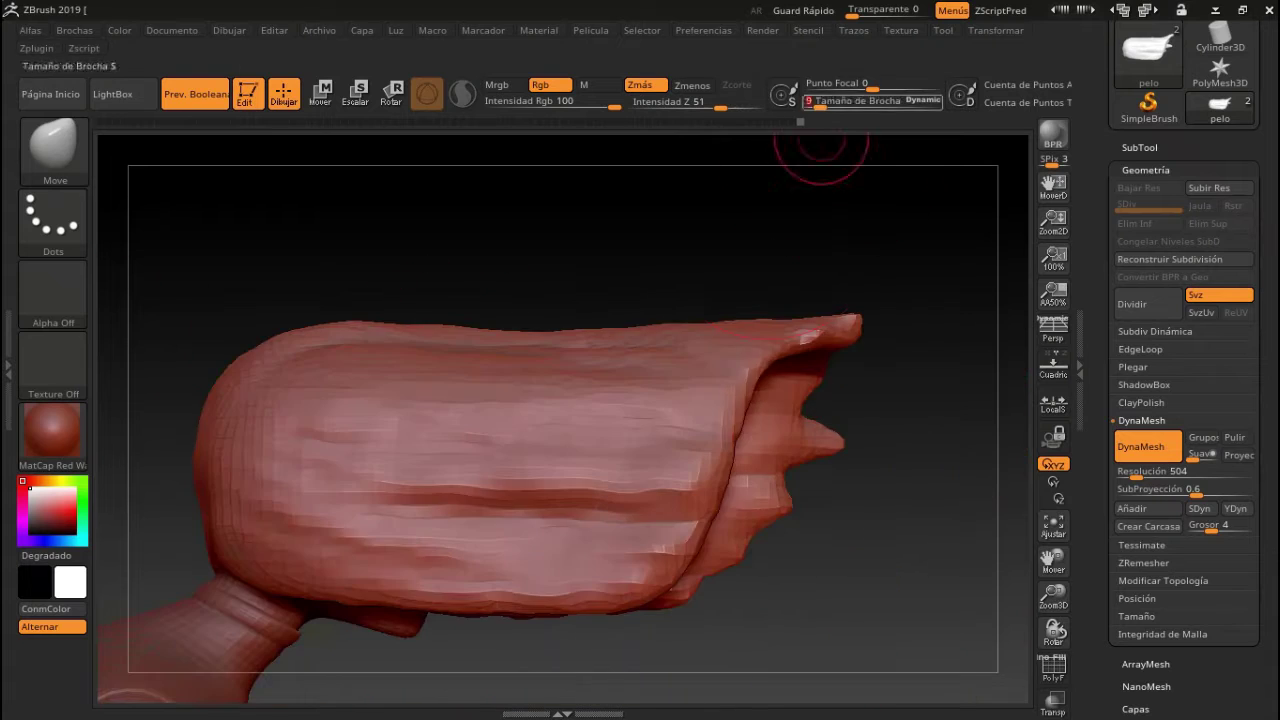
Orbit the hair tuft to inspect its bulbous end from several sides
drag(842, 432, 720, 420)
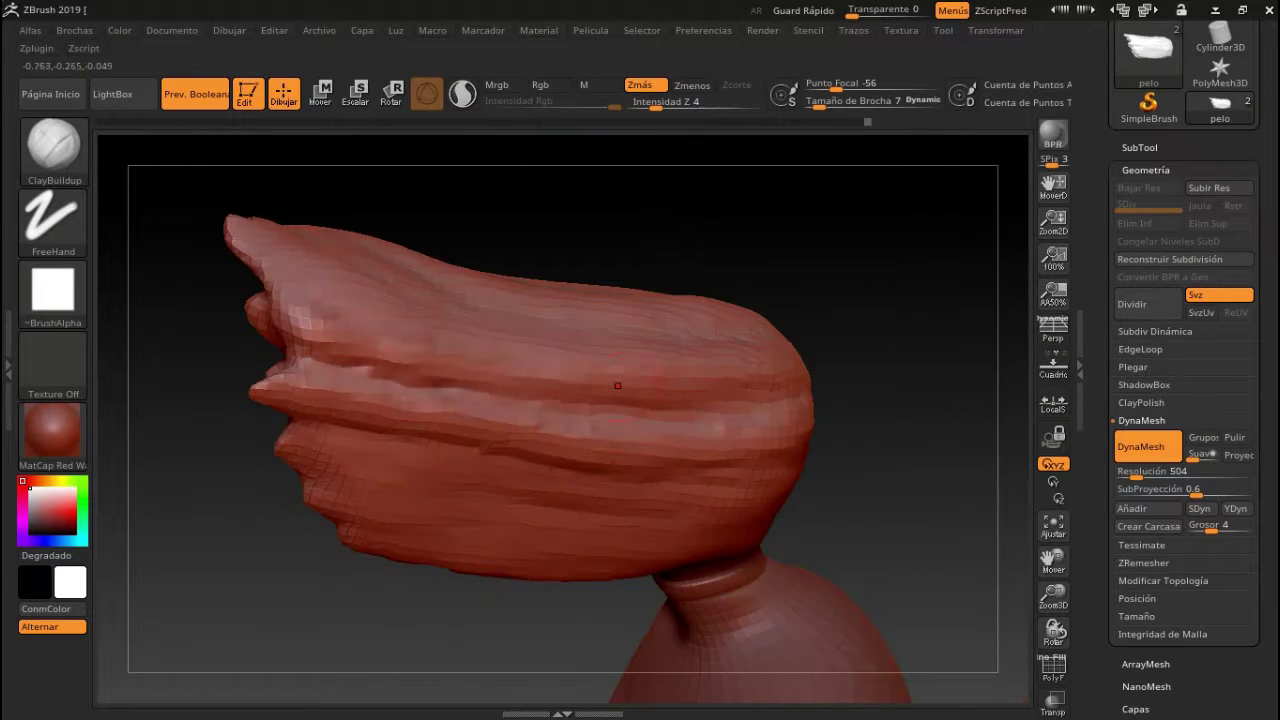
drag(797, 545, 717, 484)
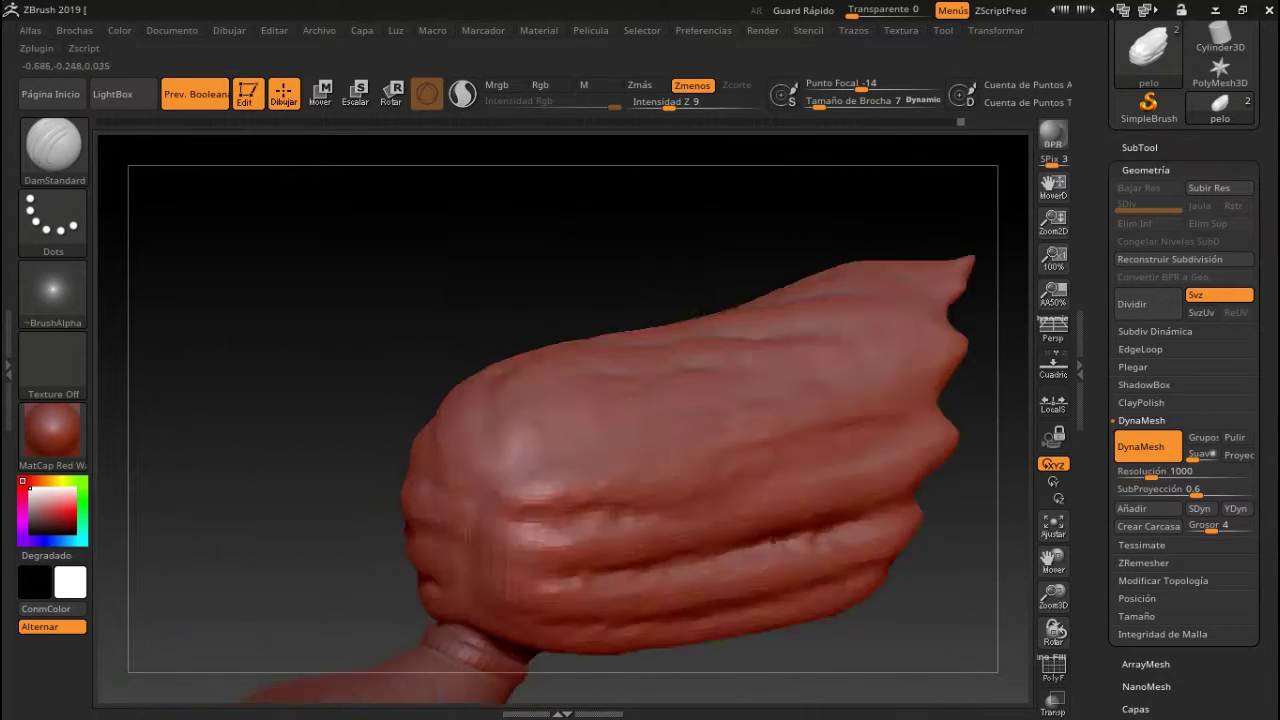
drag(506, 447, 430, 440)
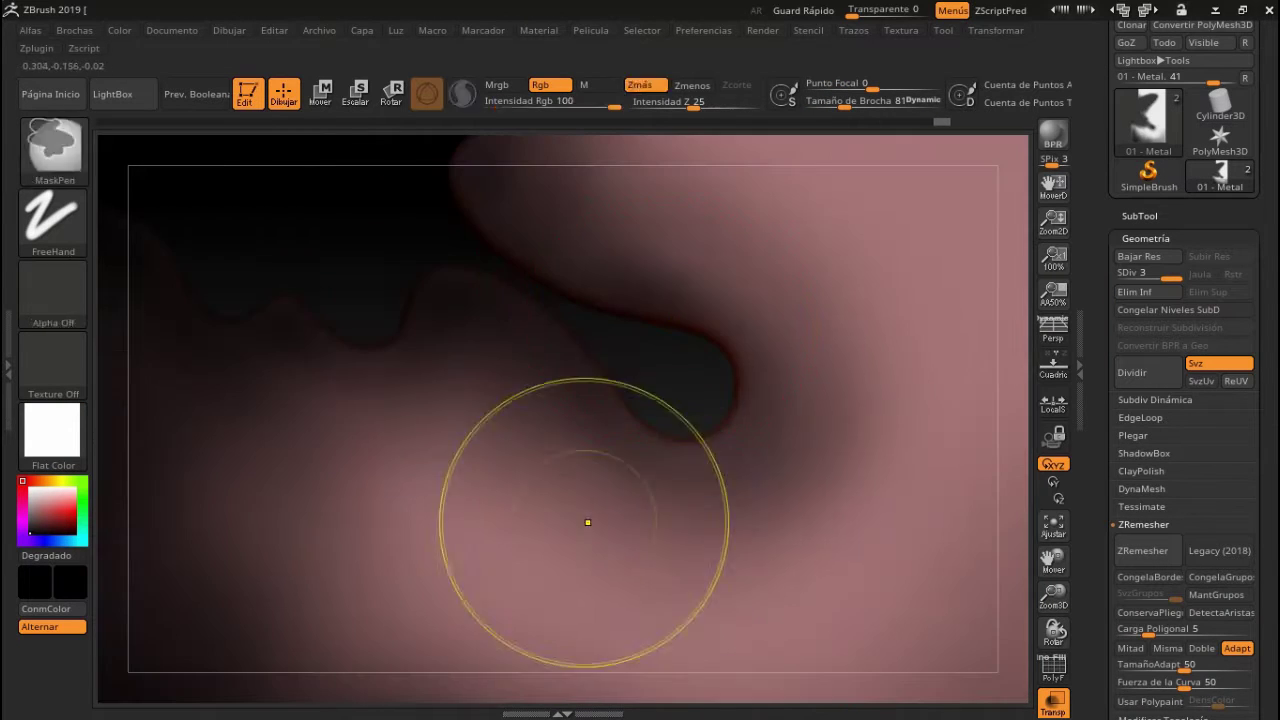
Orbit the view around the finished sculpted surface
drag(417, 287, 654, 294)
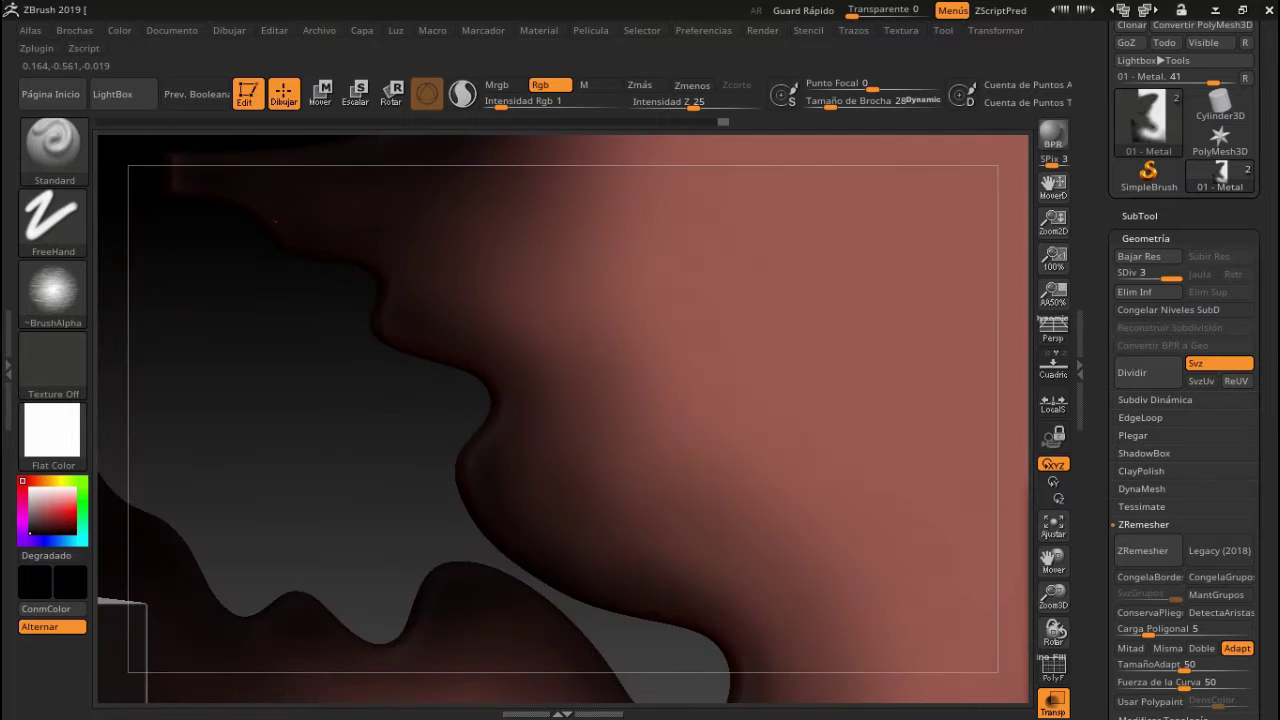